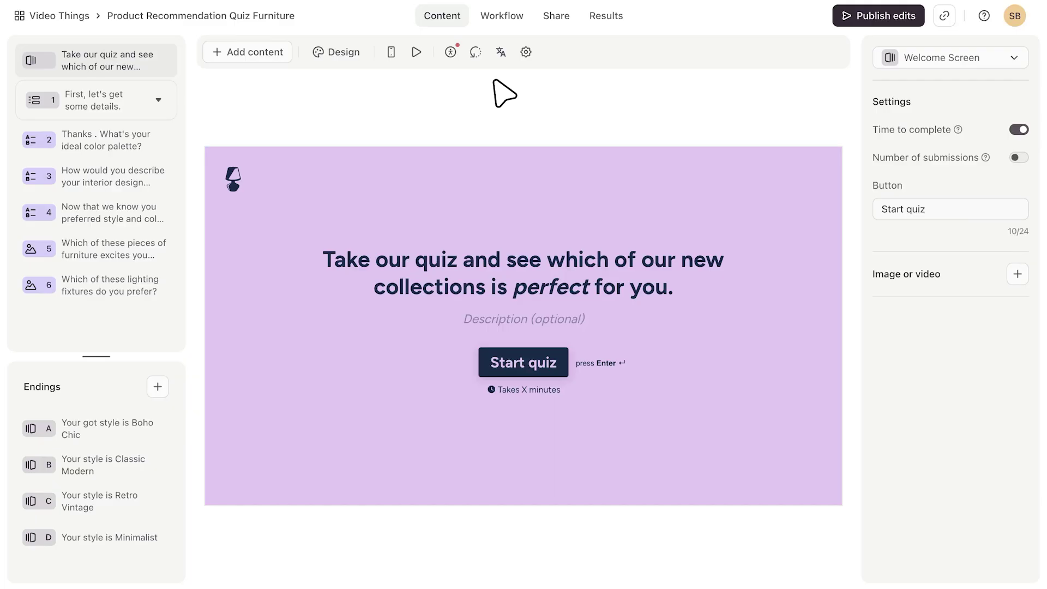
In question 2's title, insert a recall chip for question 1's name answer after 'Thanks'
{"action": "left_click", "coordinate": [122, 98]}
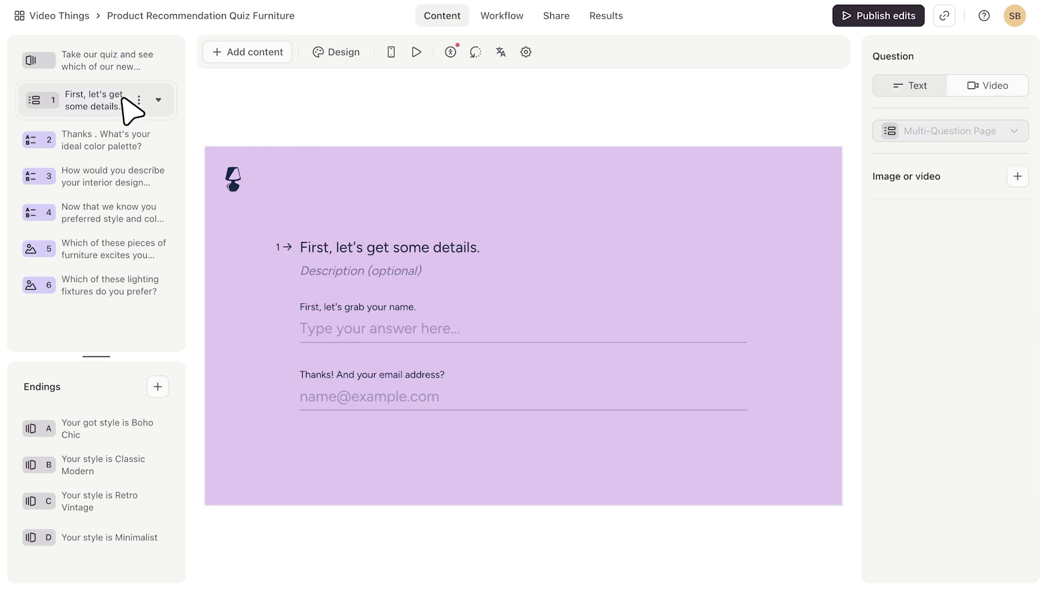
{"action": "left_click", "coordinate": [143, 135]}
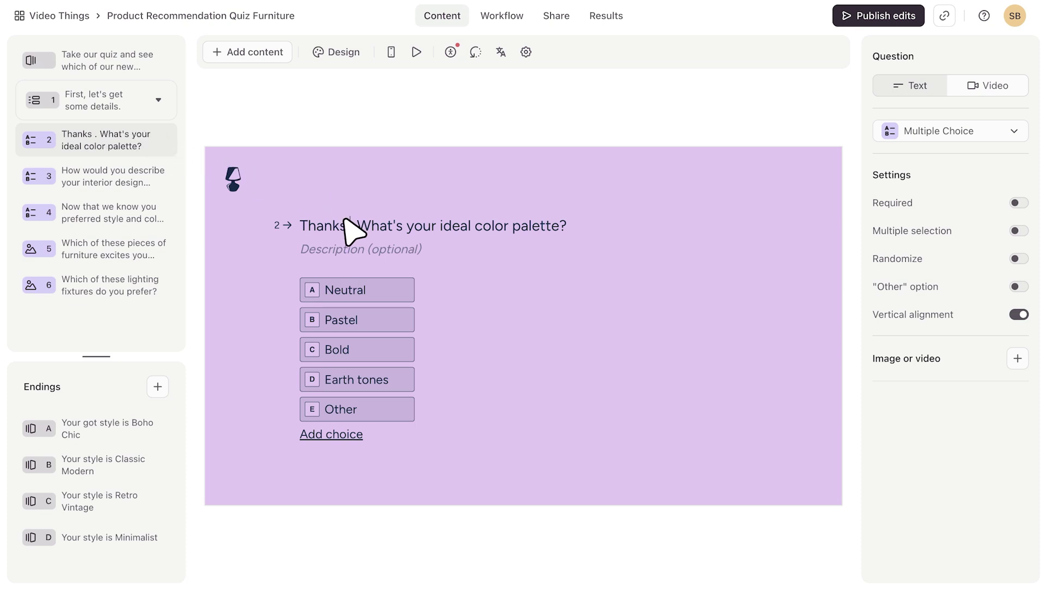
{"action": "type", "text": "@"}
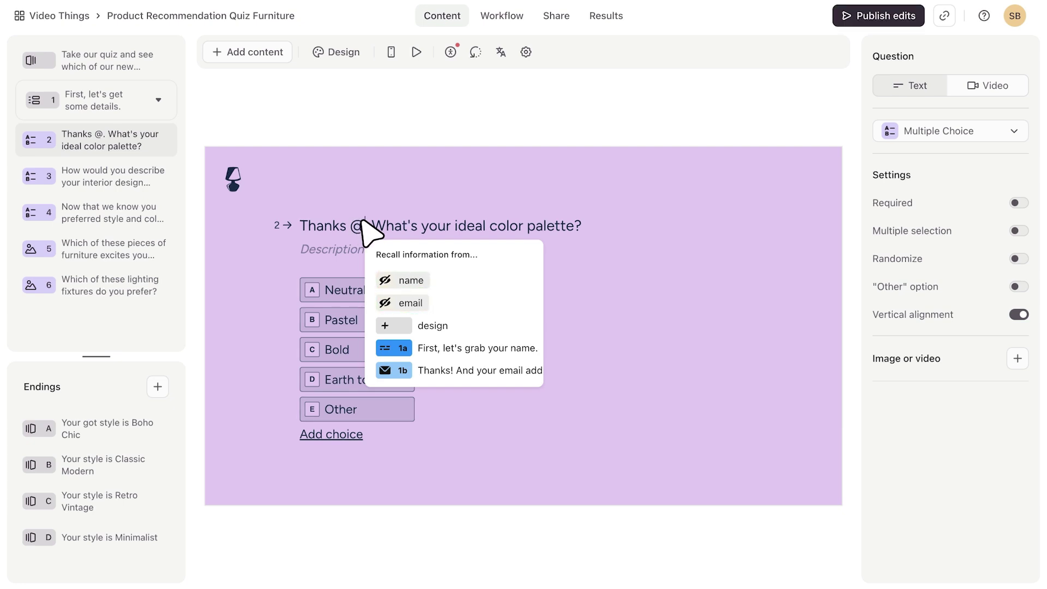
{"action": "left_click", "coordinate": [474, 348]}
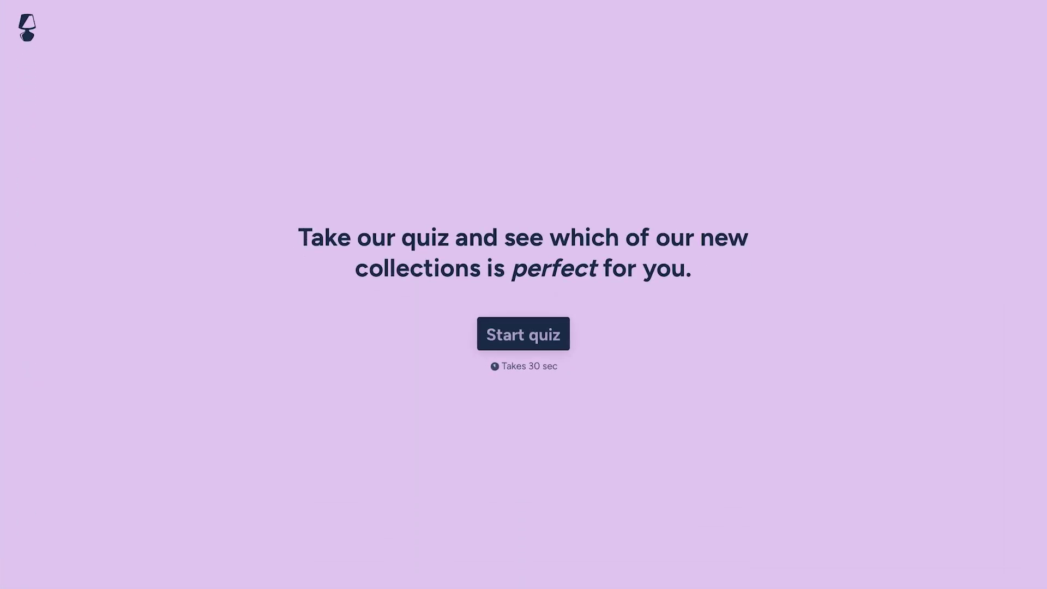
{"action": "key", "text": "Return"}
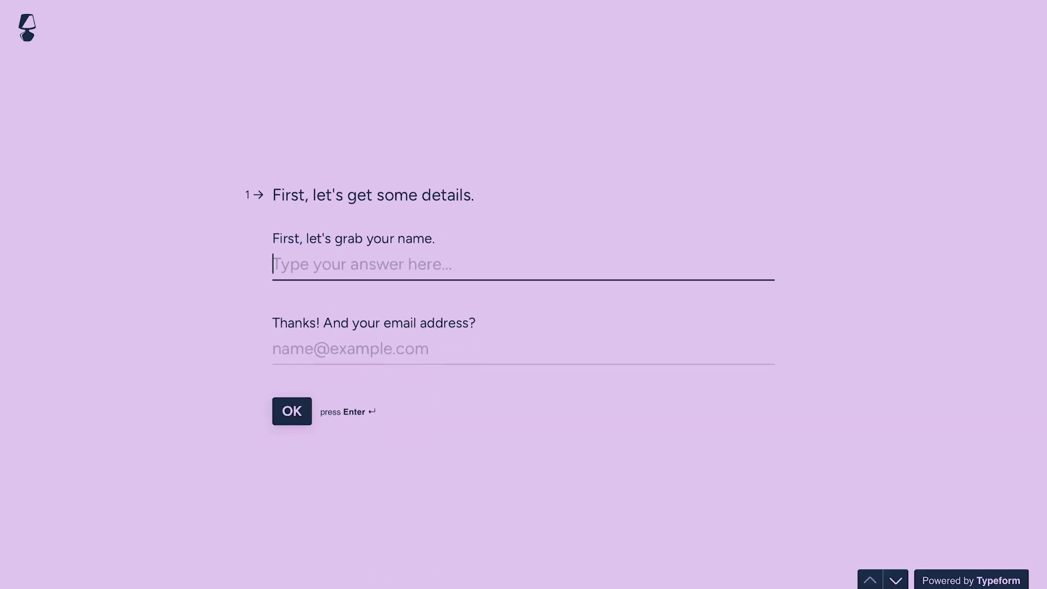
{"action": "type", "text": "Stella"}
{"action": "key", "text": "Tab"}
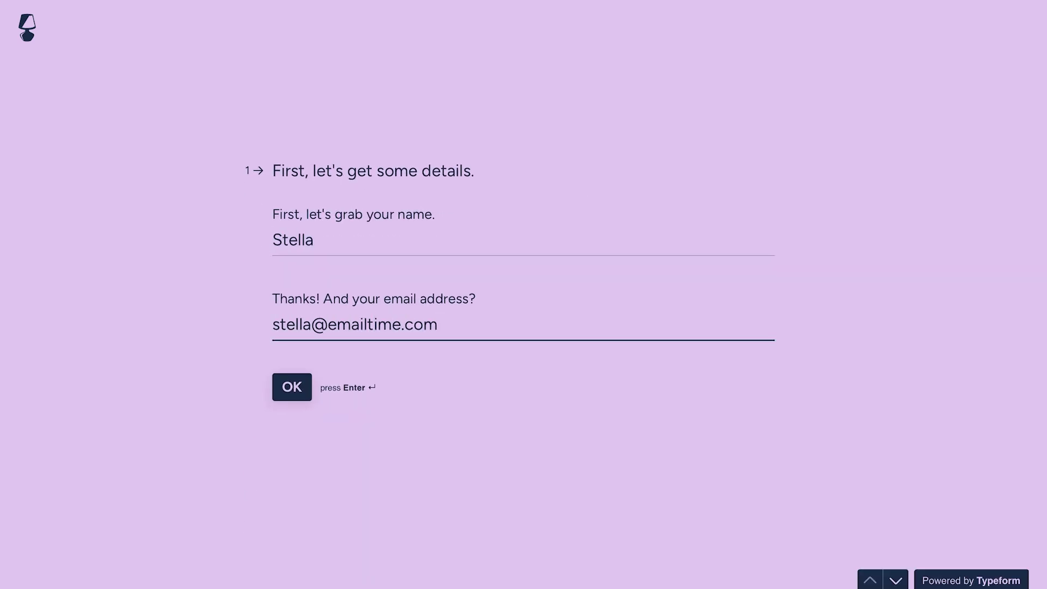
{"action": "key", "text": "Return"}
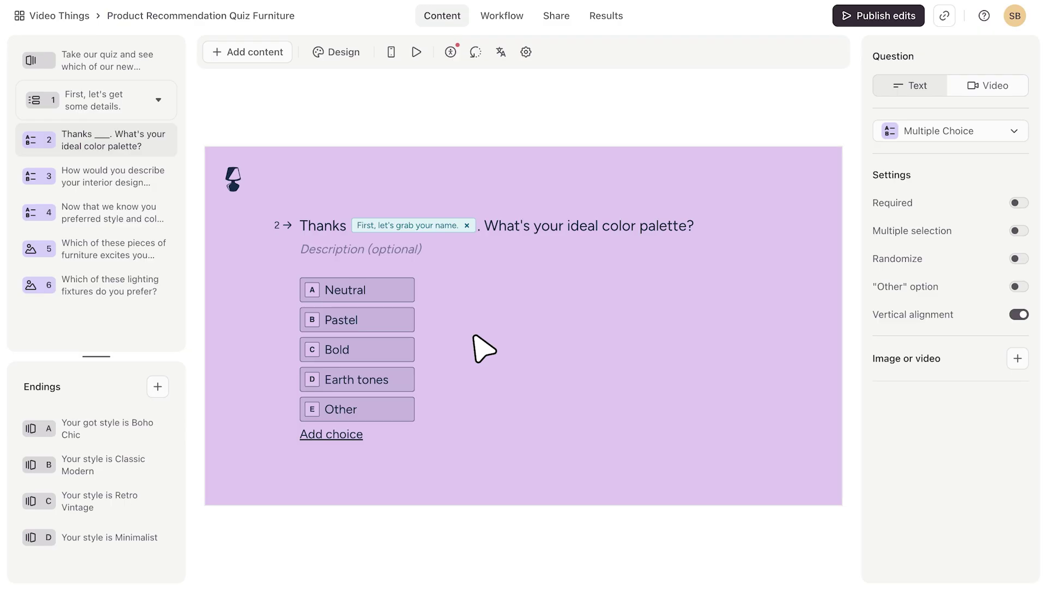
Delete the phrase 'preferred style and color palette' from question 4's title
{"action": "left_click", "coordinate": [94, 163]}
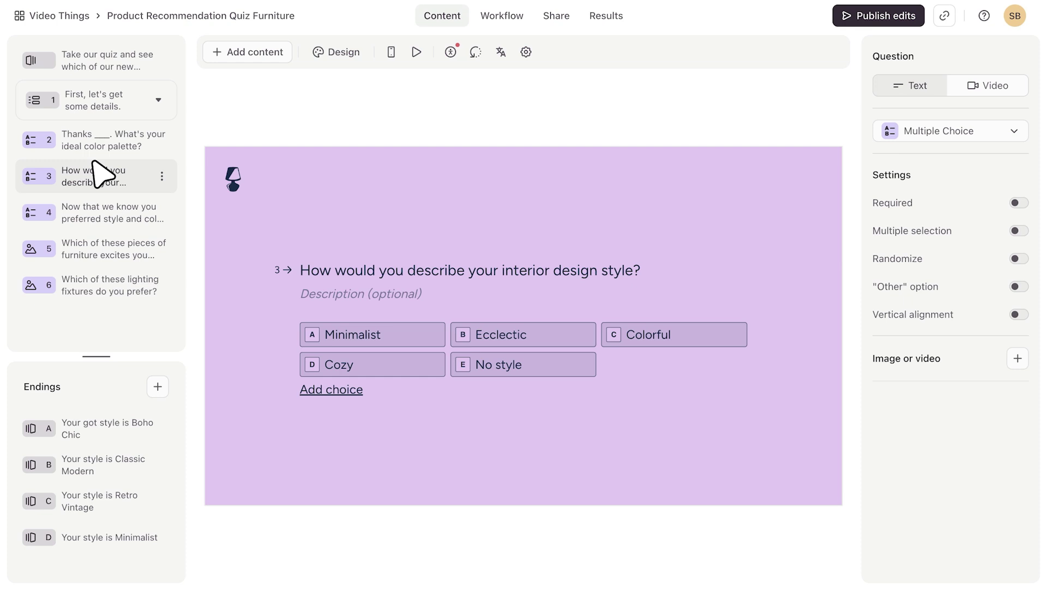
{"action": "left_click", "coordinate": [103, 216]}
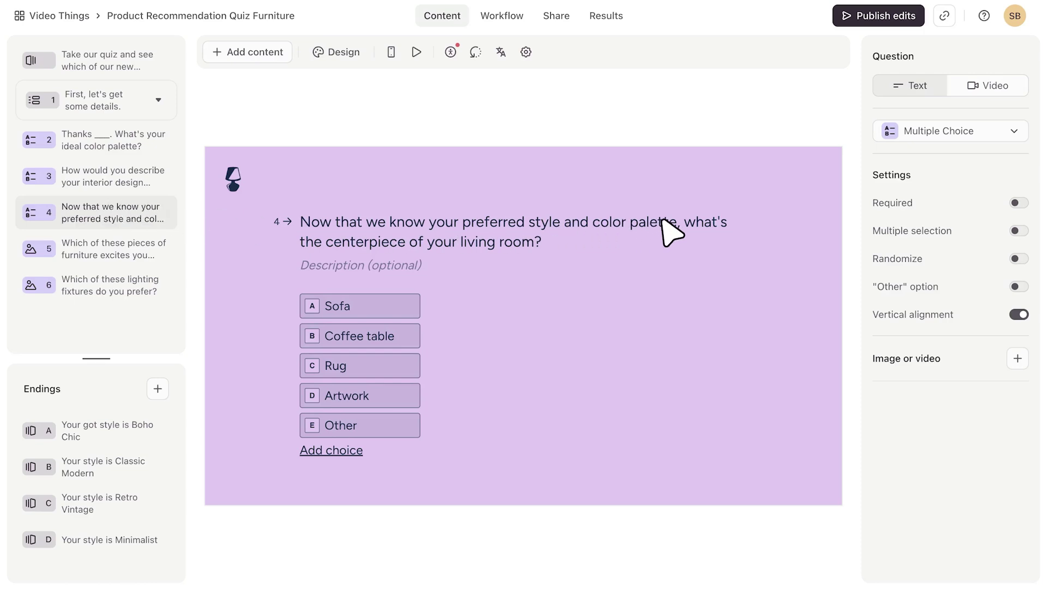
{"action": "left_click_drag", "start_coordinate": [672, 217], "coordinate": [456, 210]}
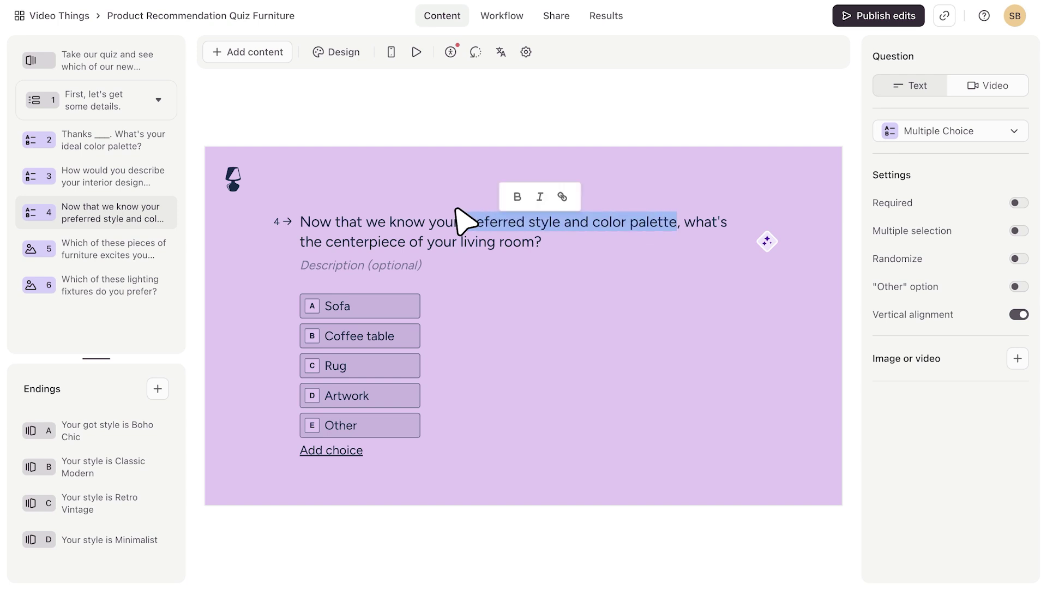
{"action": "key", "text": "BackSpace"}
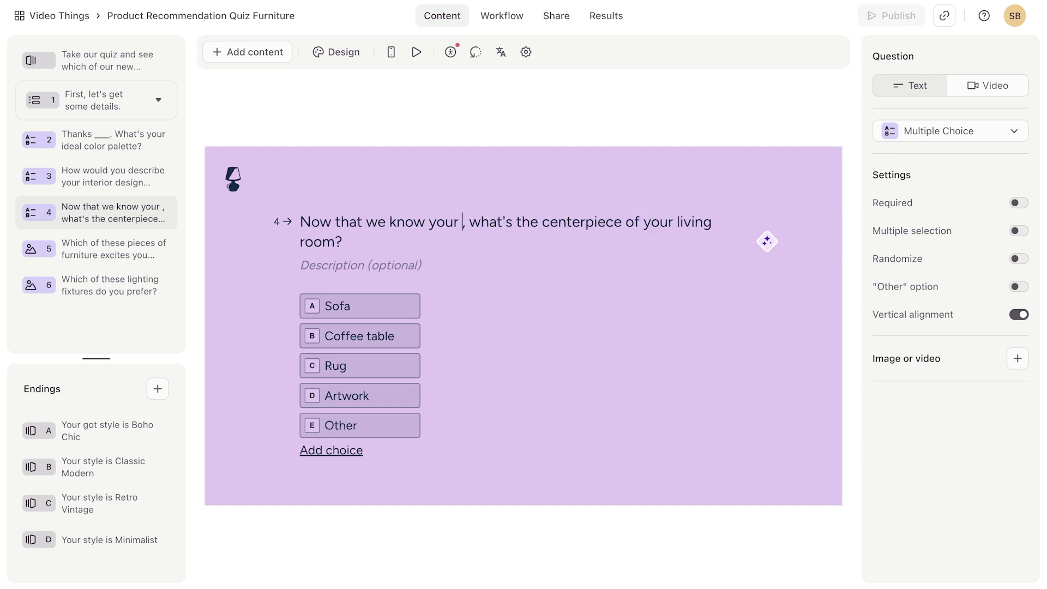
Recall the colour palette and design style answers into the title, reading 'you prefer … and … styles'
{"action": "type", "text": "@"}
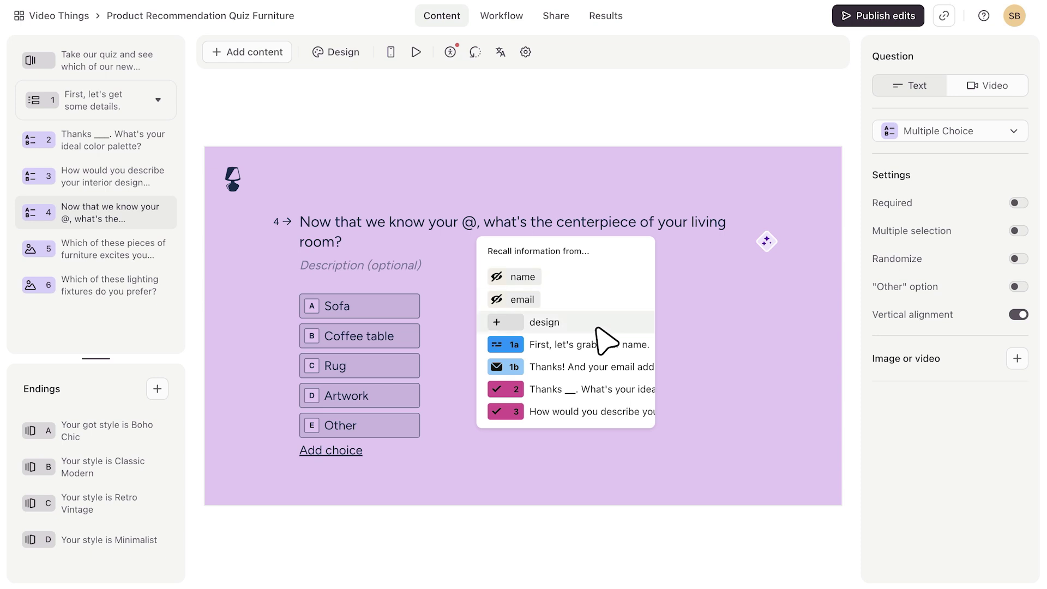
{"action": "left_click", "coordinate": [597, 387]}
{"action": "type", "text": "and @"}
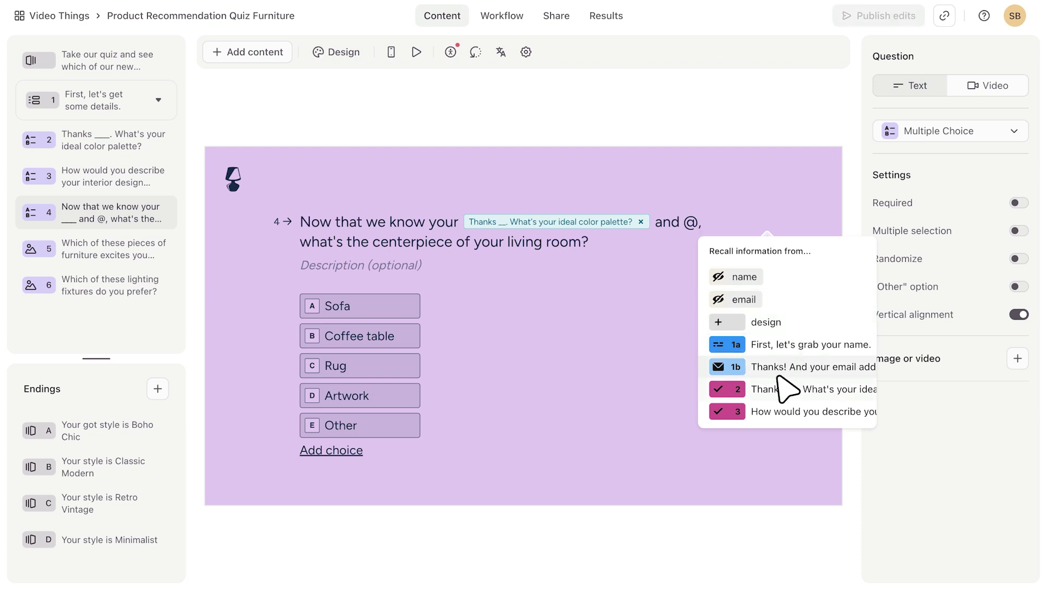
{"action": "left_click", "coordinate": [781, 410]}
{"action": "type", "text": "styles"}
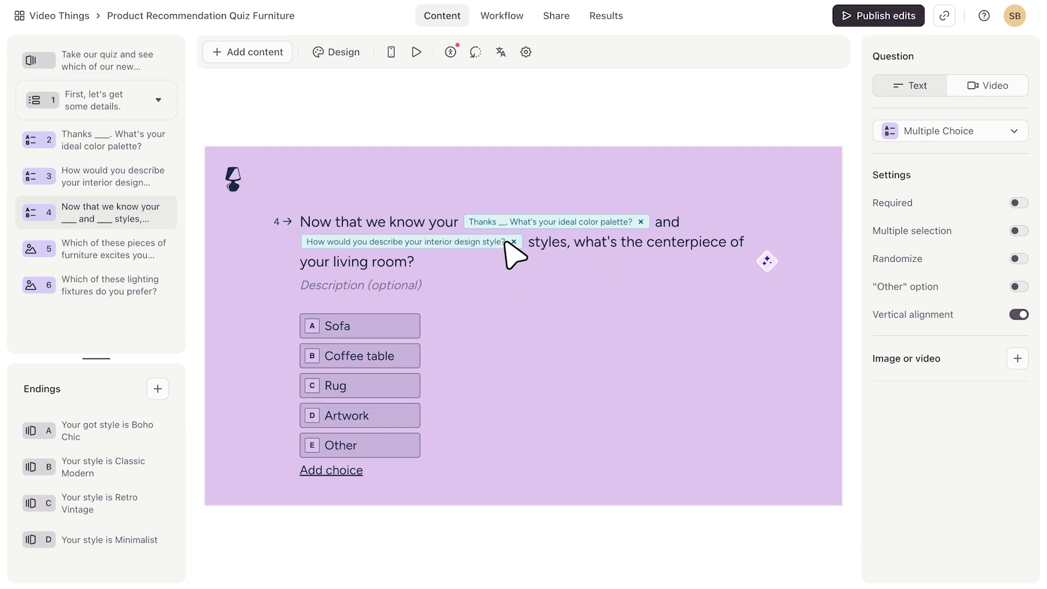
{"action": "left_click", "coordinate": [458, 221]}
{"action": "key", "text": "BackSpace"}
{"action": "type", "text": "prefer"}
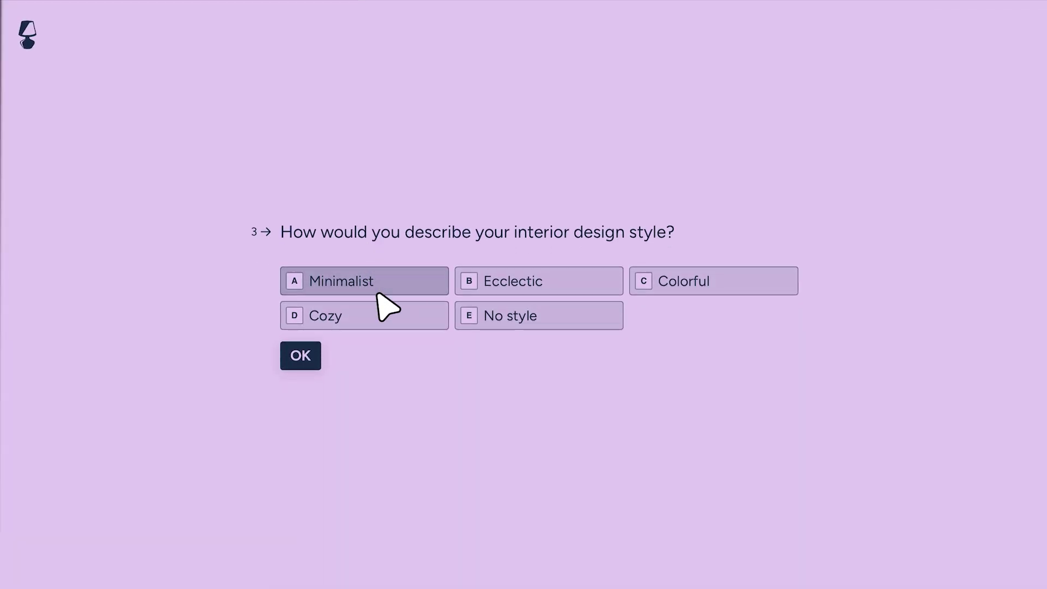
Pick option D, Cozy, as the design style answer in the preview
{"action": "left_click", "coordinate": [369, 312]}
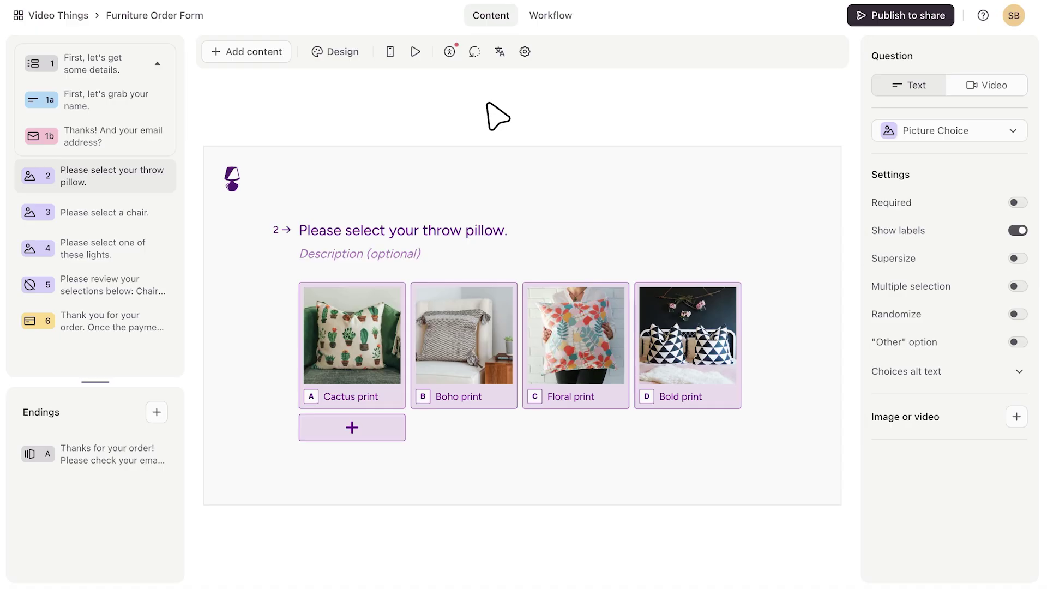
In question 5, recall the chair, throw pillow and lights answers after the Chair:, Pillow: and Lights: labels
{"action": "left_click", "coordinate": [126, 214]}
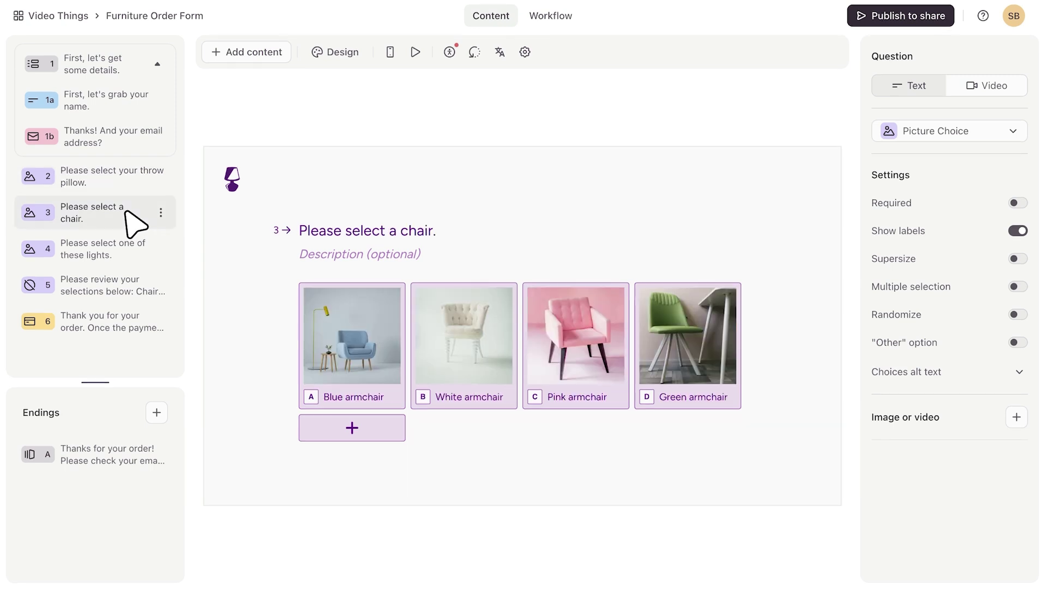
{"action": "left_click", "coordinate": [122, 244]}
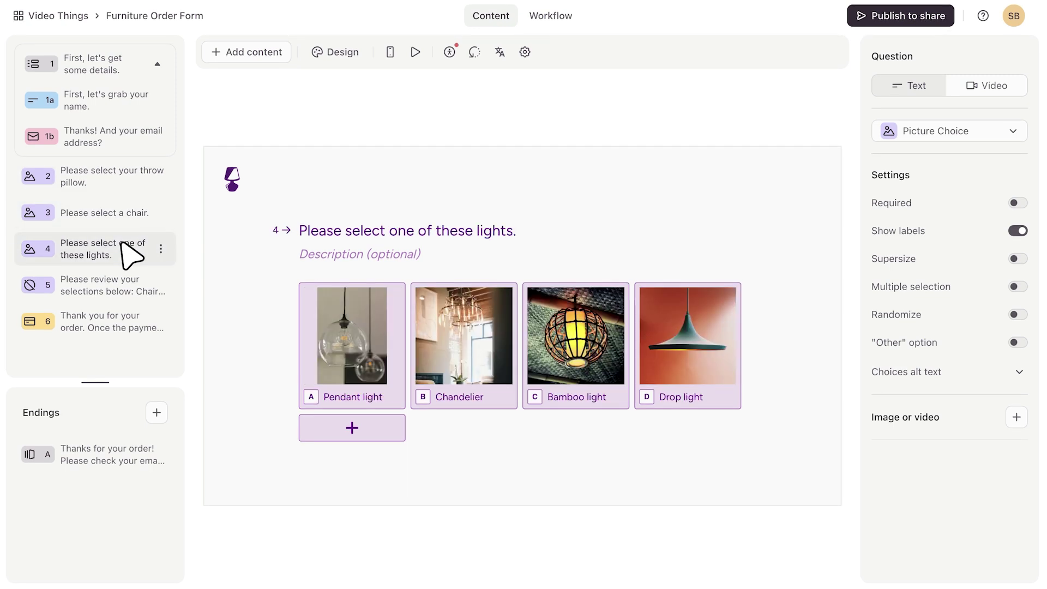
{"action": "left_click", "coordinate": [129, 289]}
{"action": "left_click", "coordinate": [357, 264]}
{"action": "type", "text": "@"}
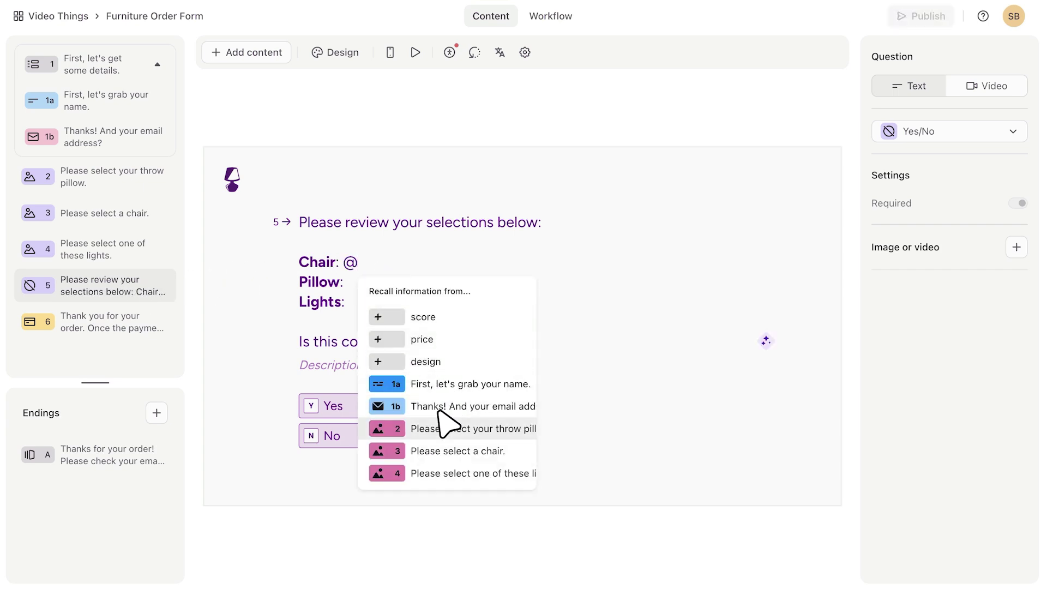
{"action": "left_click", "coordinate": [439, 437]}
{"action": "left_click", "coordinate": [358, 283]}
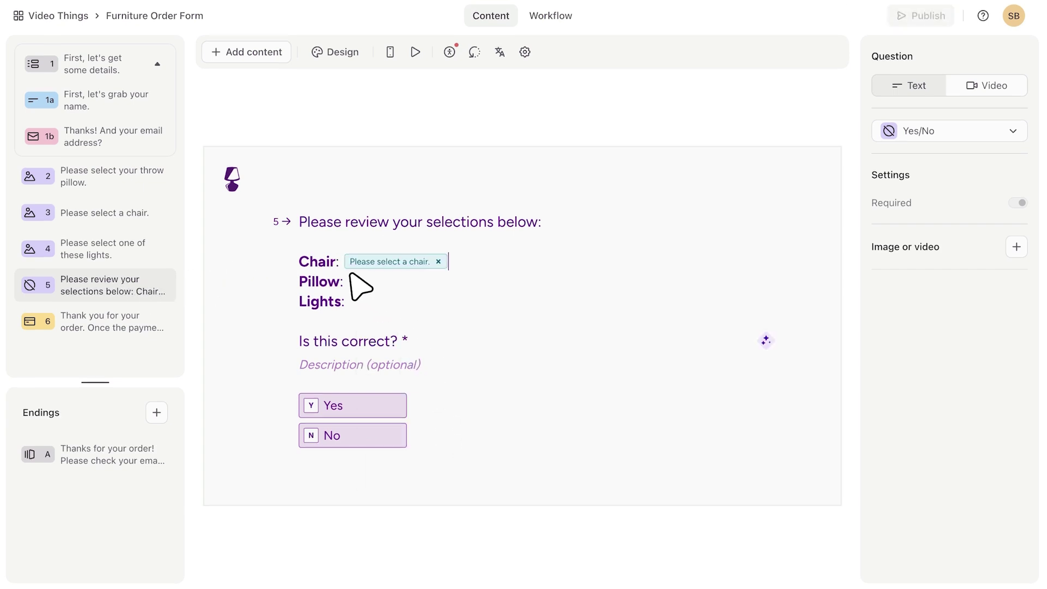
{"action": "type", "text": "@"}
{"action": "left_click", "coordinate": [454, 447]}
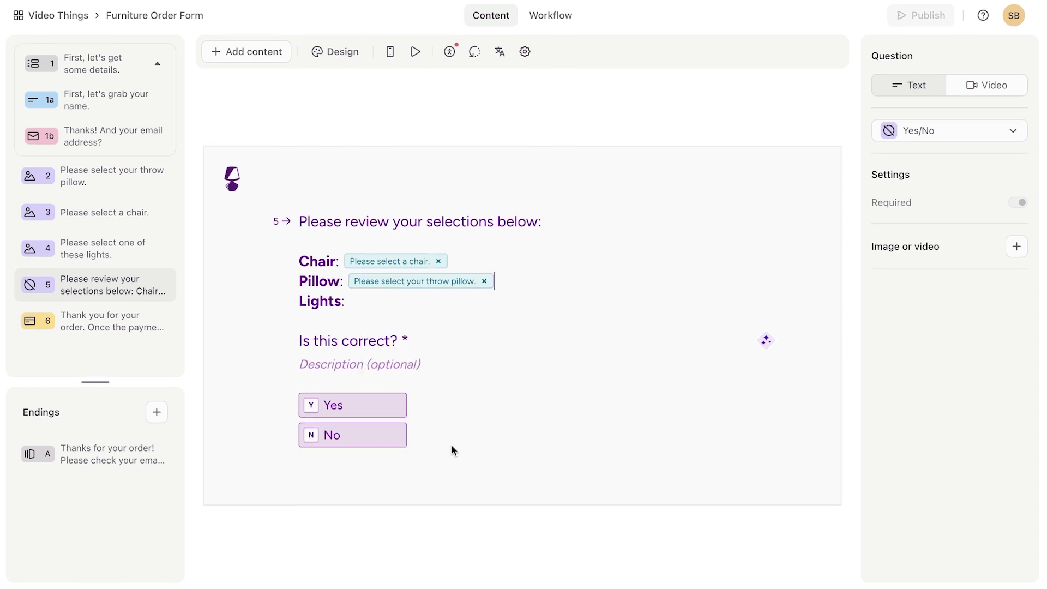
{"action": "left_click", "coordinate": [350, 301]}
{"action": "type", "text": "@"}
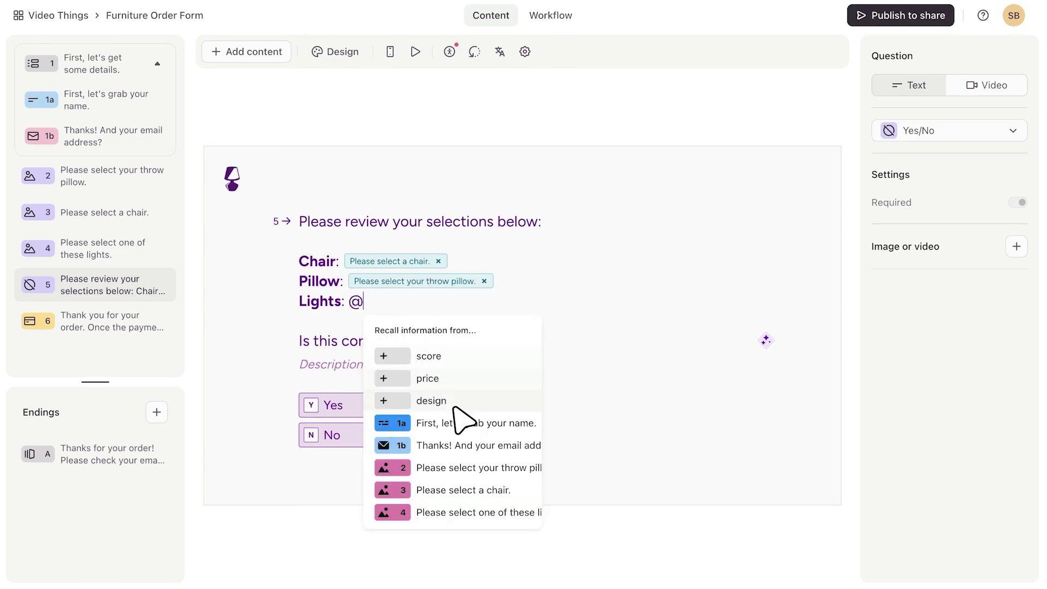
{"action": "left_click", "coordinate": [458, 510]}
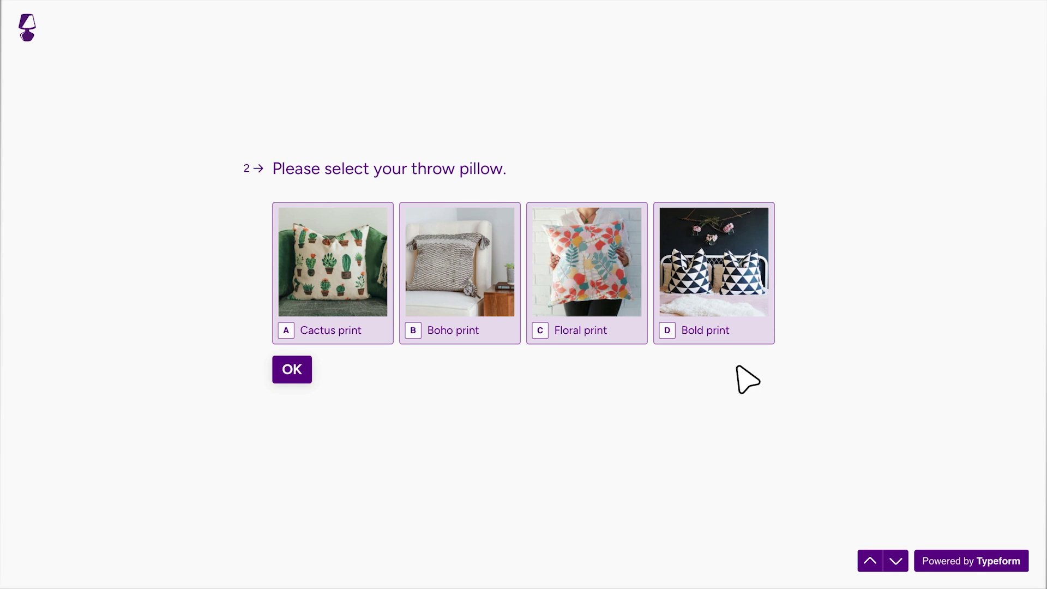
Preview with the Boho print pillow, Blue armchair and Bamboo light, then start a 'Total:' line
{"action": "left_click", "coordinate": [463, 323]}
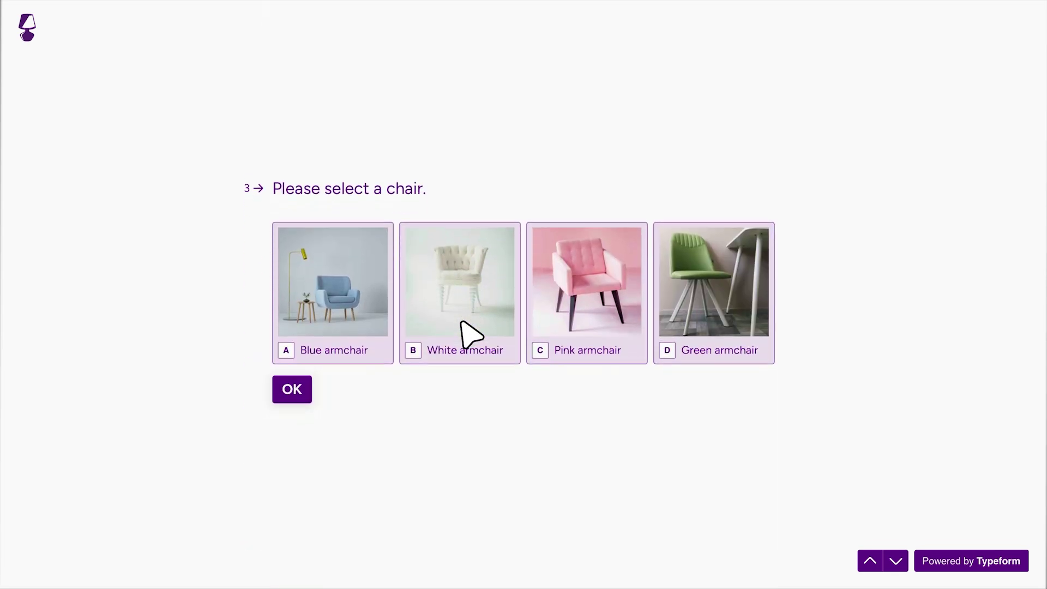
{"action": "left_click", "coordinate": [343, 326]}
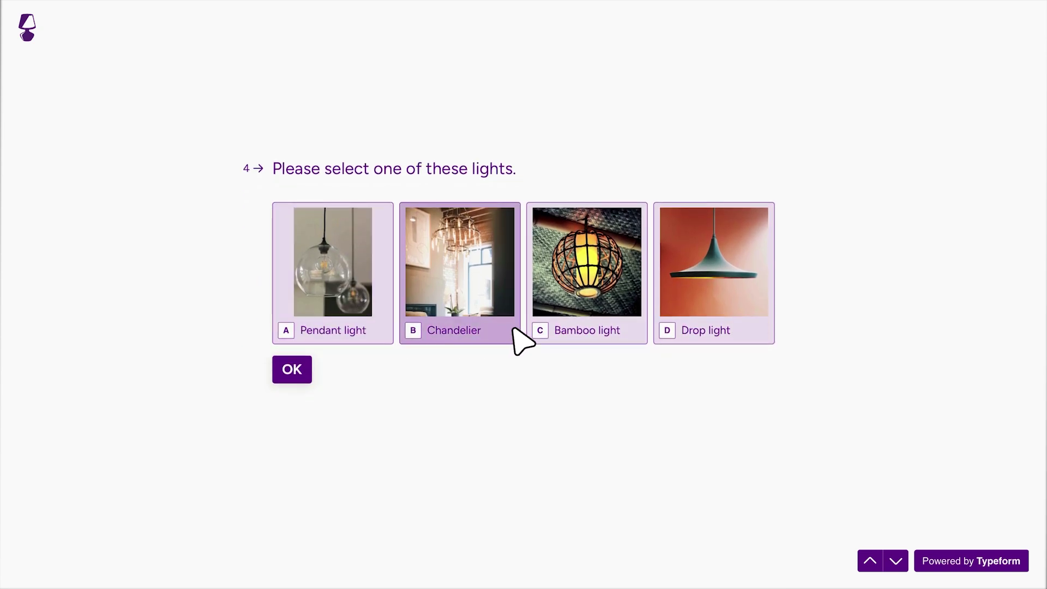
{"action": "left_click", "coordinate": [597, 321]}
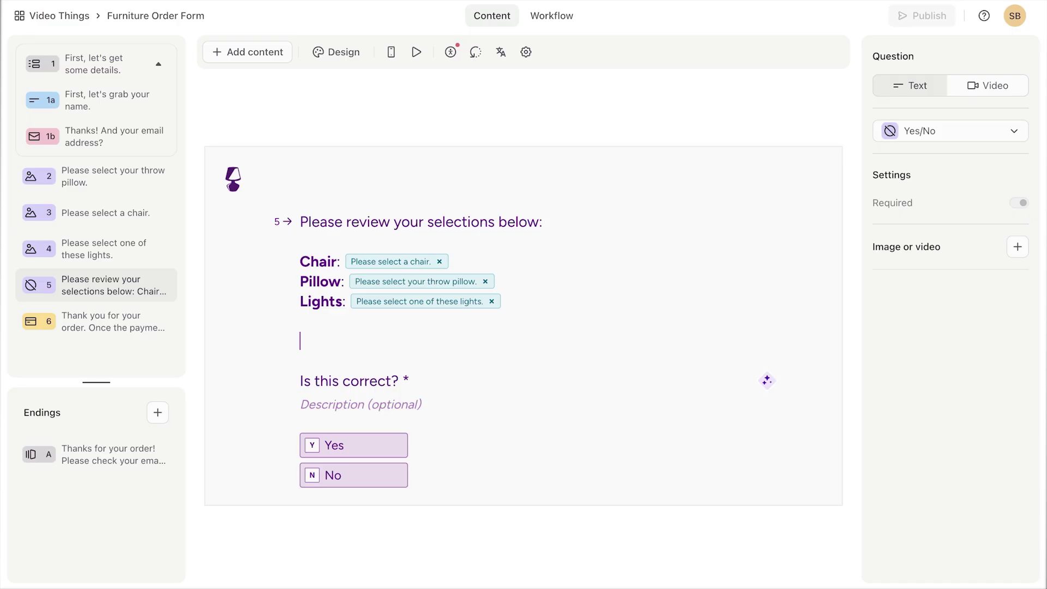
{"action": "type", "text": "Total: @"}
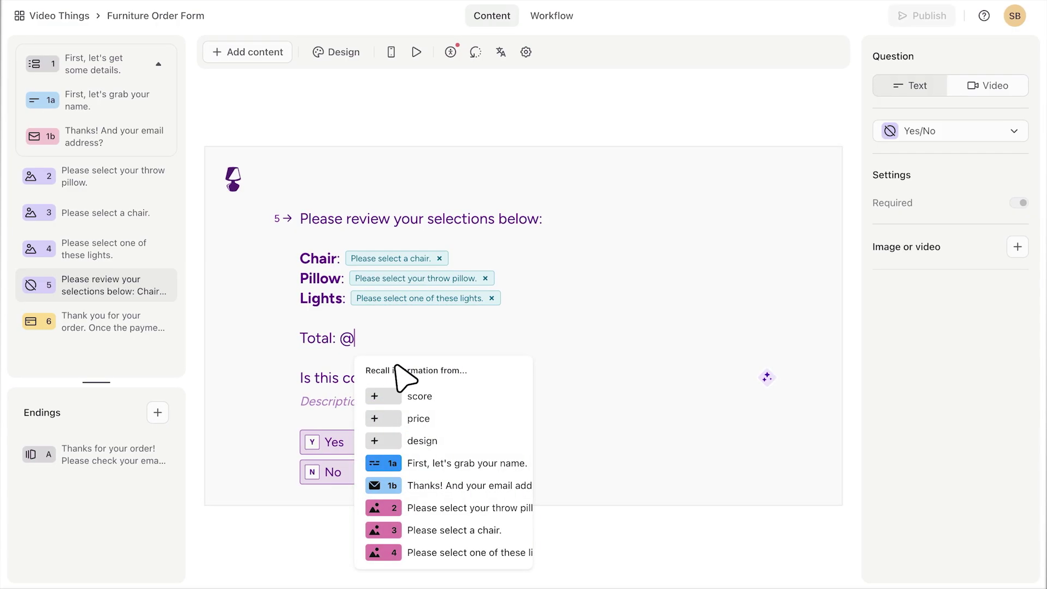
Recall the price variable after 'Total:' and confirm the preview shows €135.00
{"action": "left_click", "coordinate": [431, 421]}
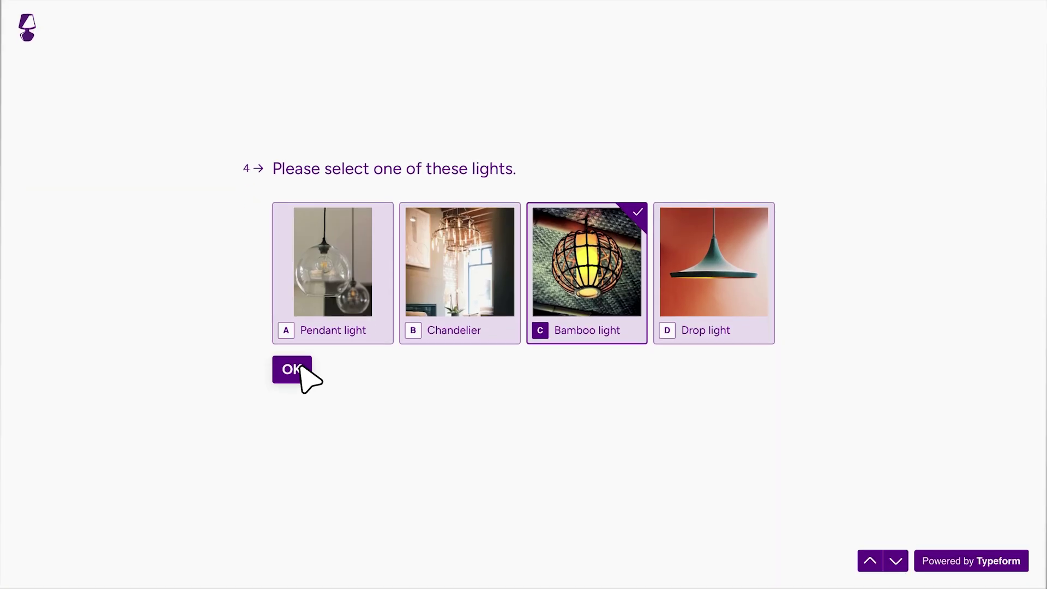
{"action": "left_click", "coordinate": [300, 369]}
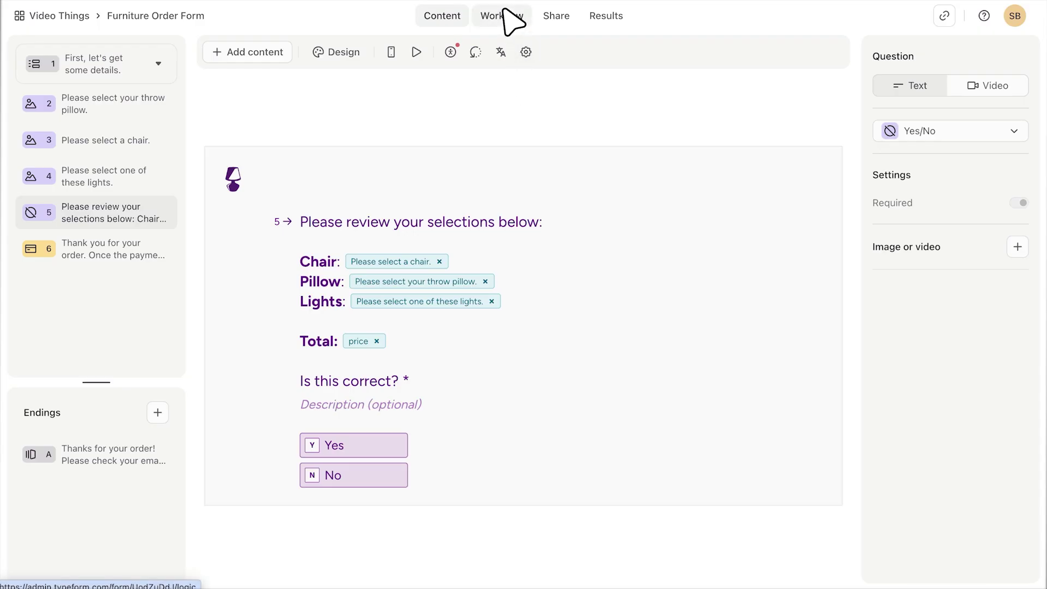
Open the respondent confirmation email for editing under Workflow > Messages
{"action": "left_click", "coordinate": [502, 16]}
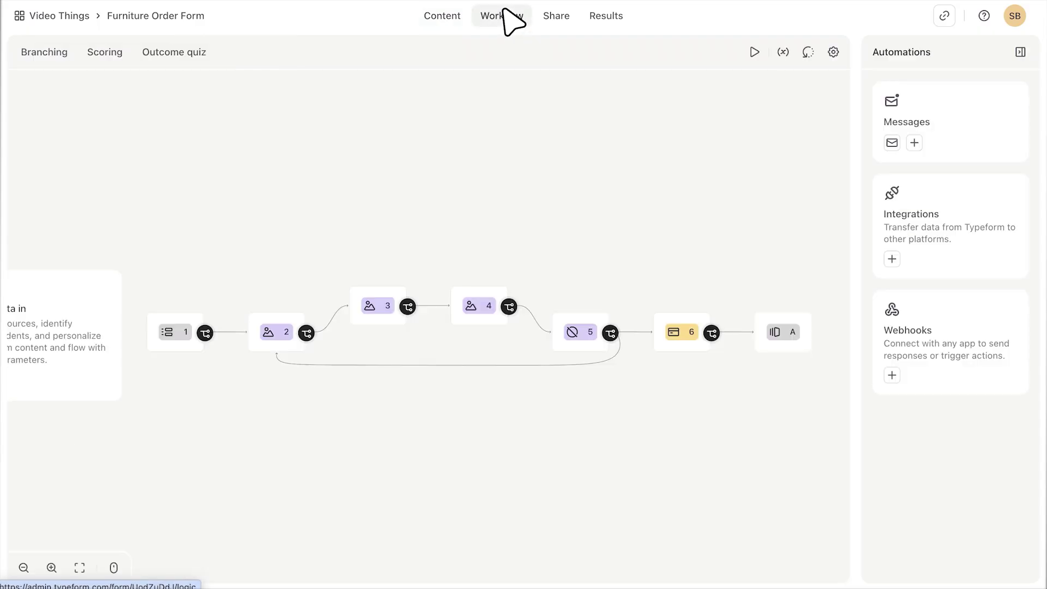
{"action": "left_click", "coordinate": [889, 137]}
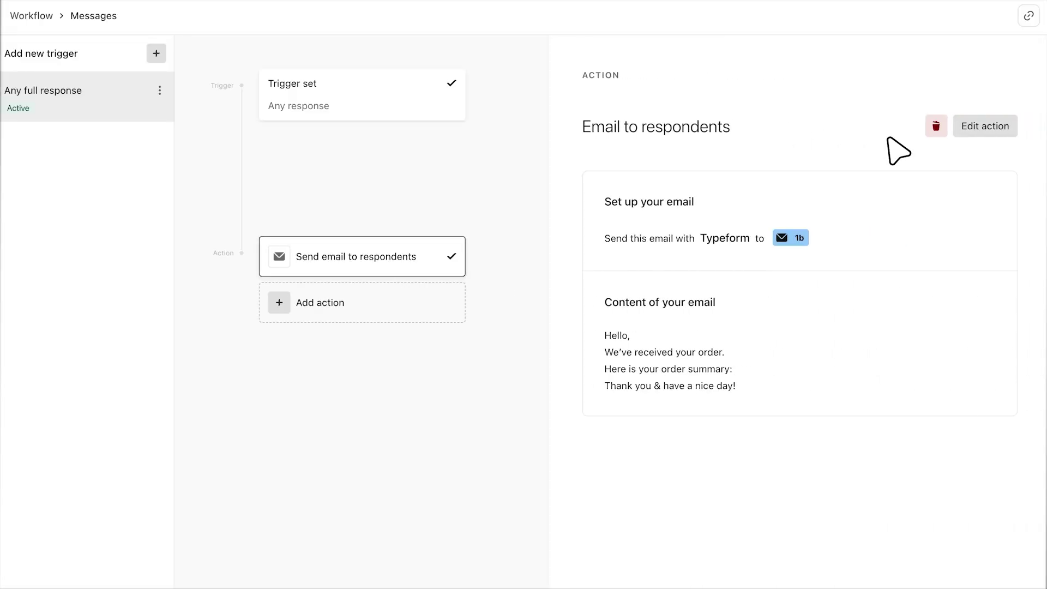
{"action": "left_click", "coordinate": [984, 126]}
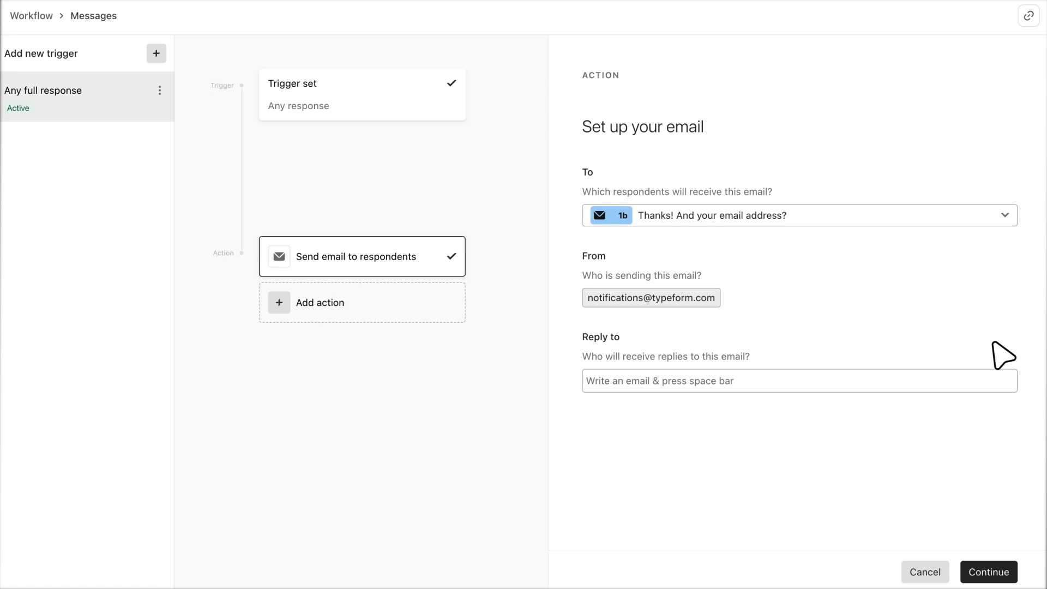
{"action": "left_click", "coordinate": [988, 570]}
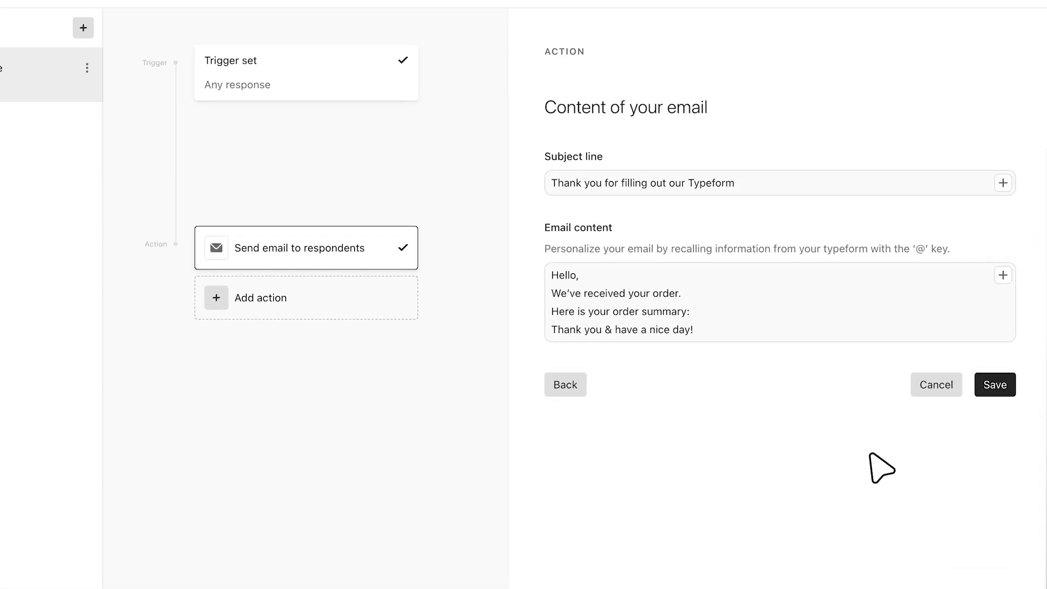
Recall the respondent's name after 'Hello' in the email body
{"action": "left_click", "coordinate": [604, 273]}
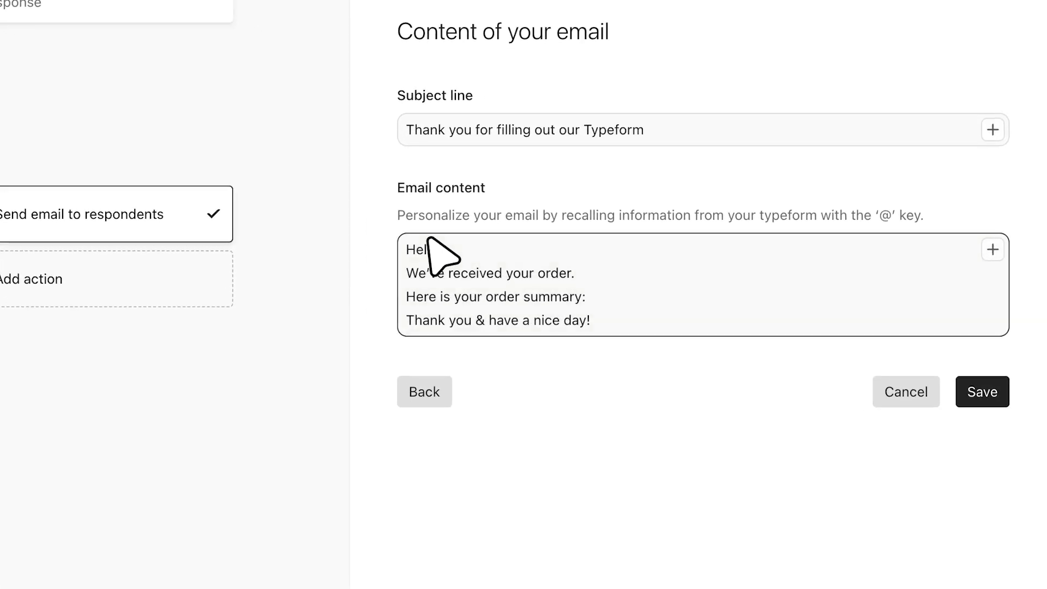
{"action": "type", "text": "@"}
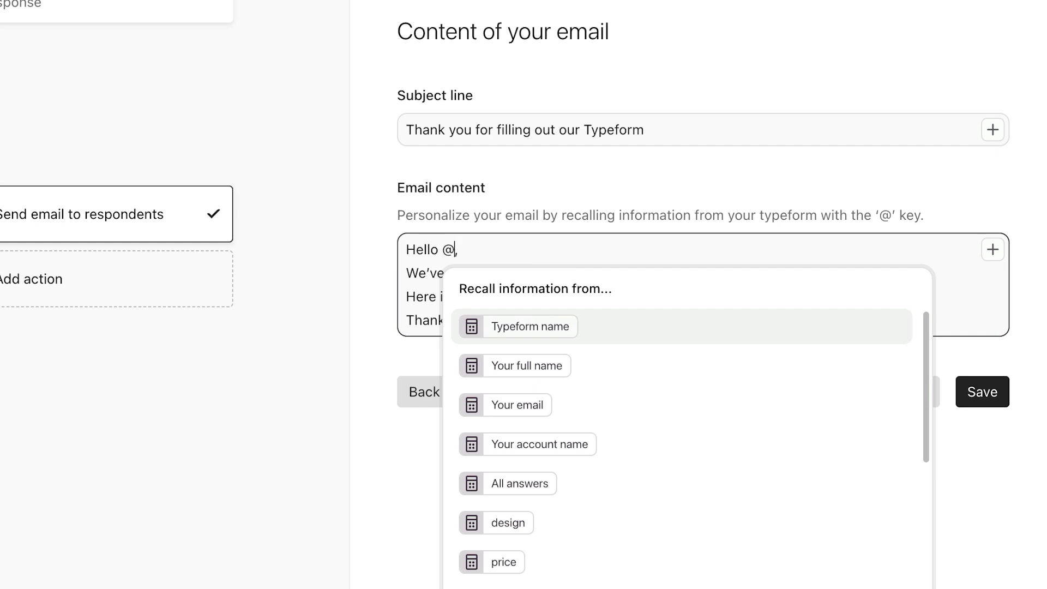
{"action": "scroll", "coordinate": [553, 407], "scroll_direction": "down", "scroll_amount": 5}
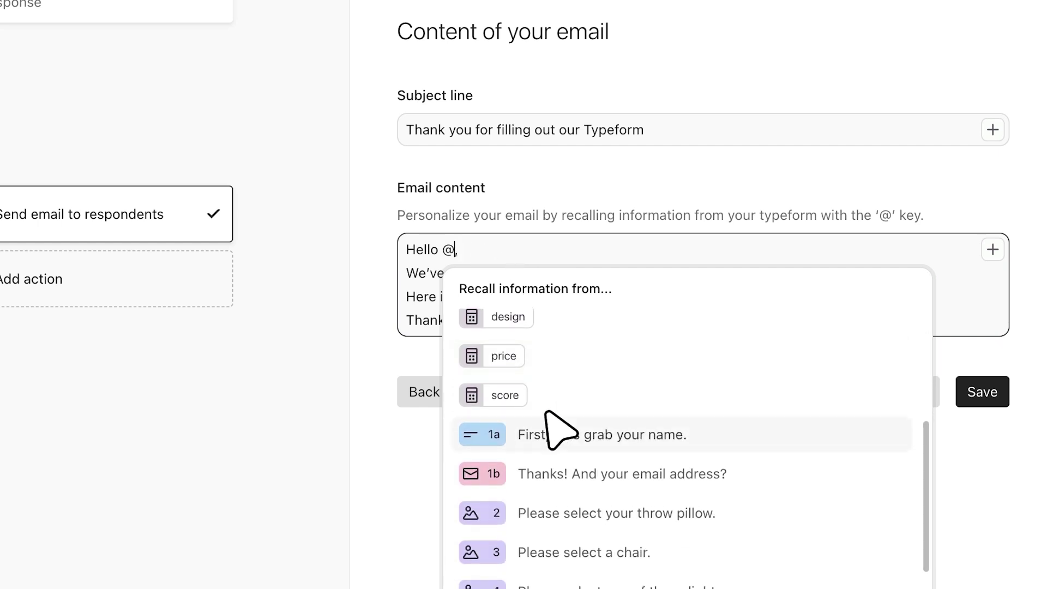
{"action": "left_click", "coordinate": [547, 414]}
Add a new line under the order summary line recalling All answers
{"action": "left_click", "coordinate": [589, 299]}
{"action": "key", "text": "Return"}
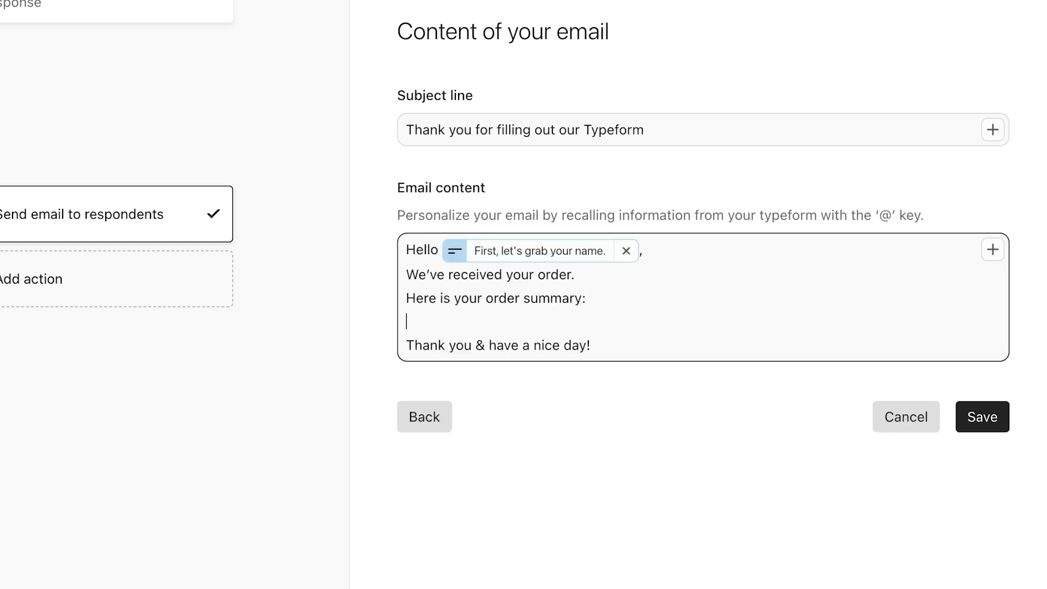
{"action": "type", "text": "@"}
{"action": "scroll", "coordinate": [586, 454], "scroll_direction": "down", "scroll_amount": 1}
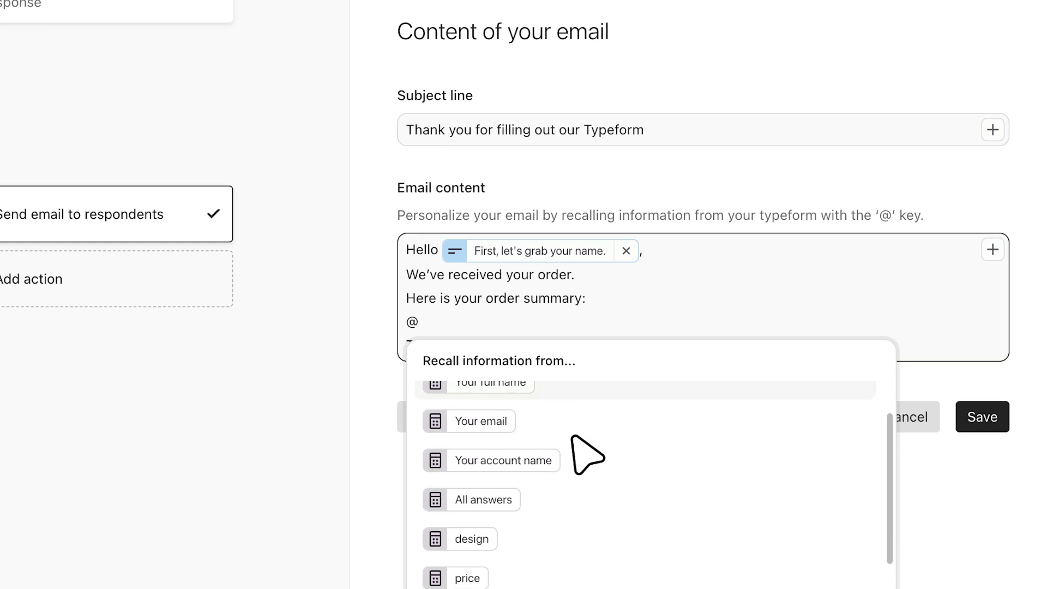
{"action": "left_click", "coordinate": [518, 467]}
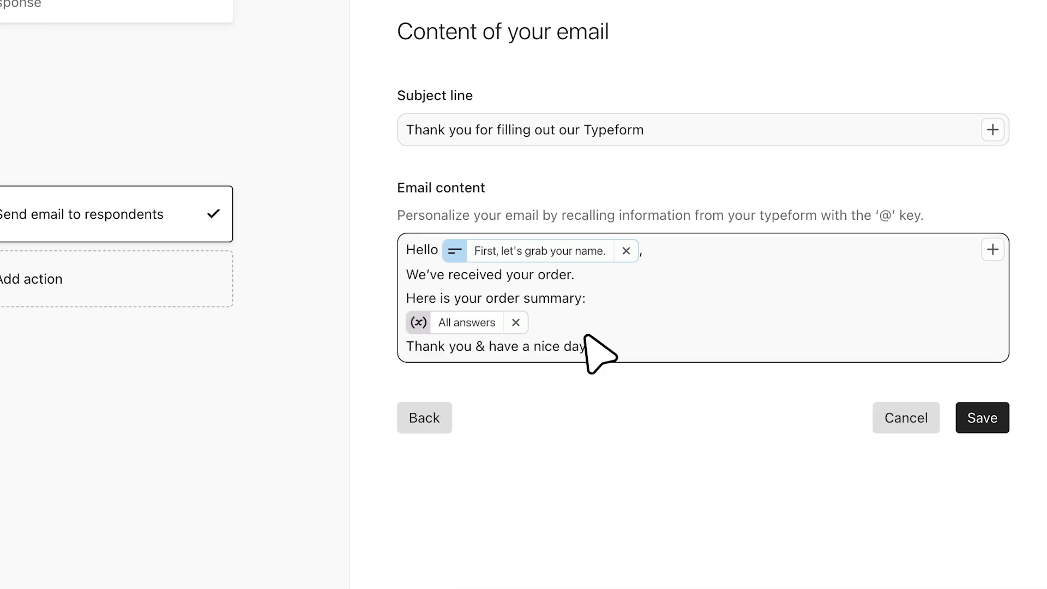
Add 'from the' plus the Typeform name recall to the order-received sentence, then save
{"action": "left_click", "coordinate": [572, 275]}
{"action": "type", "text": "from the @"}
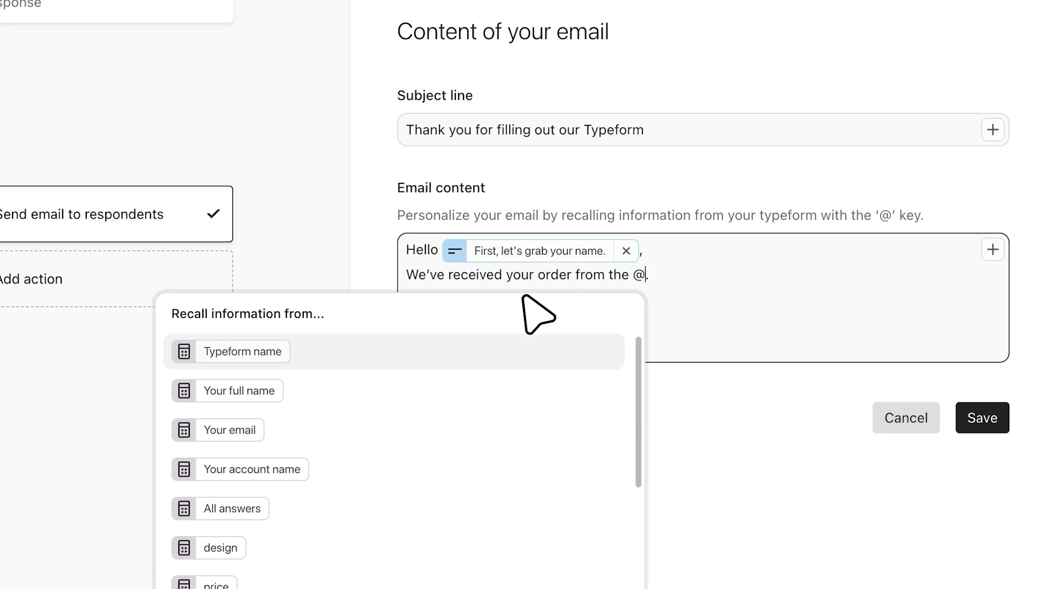
{"action": "left_click", "coordinate": [401, 333]}
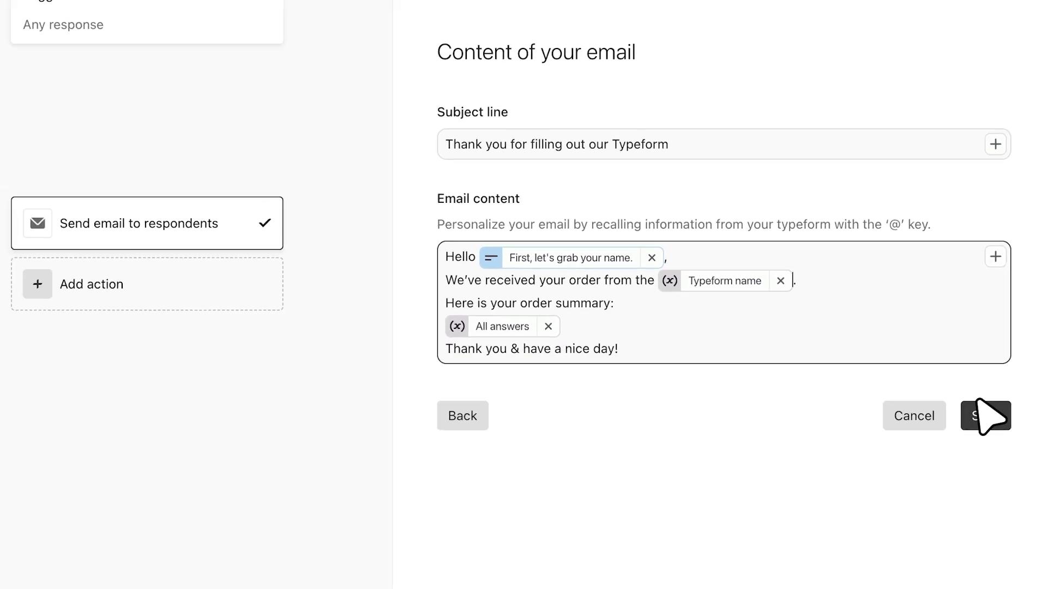
{"action": "left_click", "coordinate": [982, 418]}
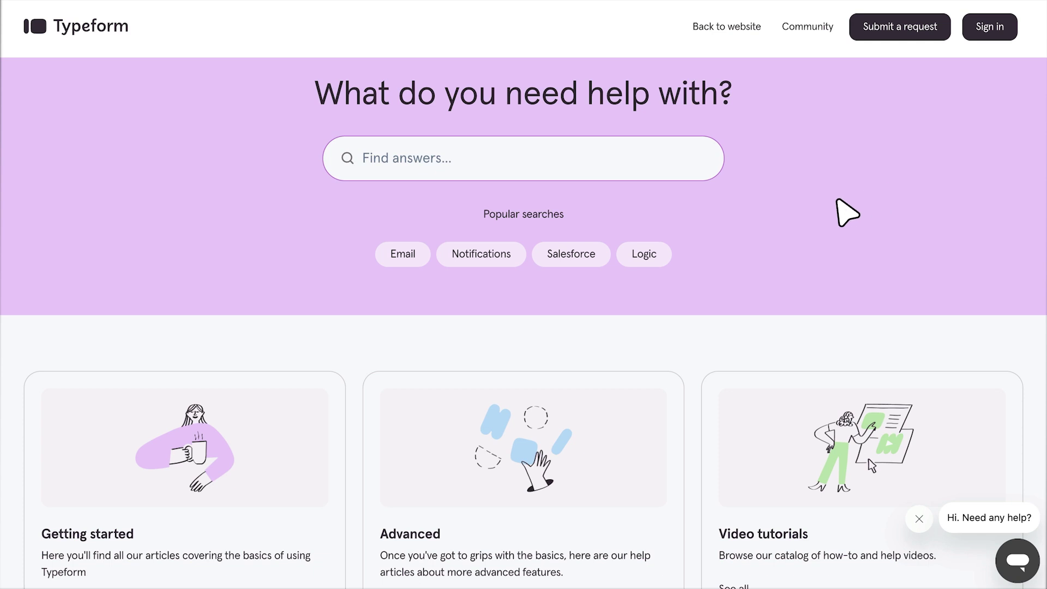
Search the Help Center articles for 'variables'
{"action": "left_click", "coordinate": [625, 168]}
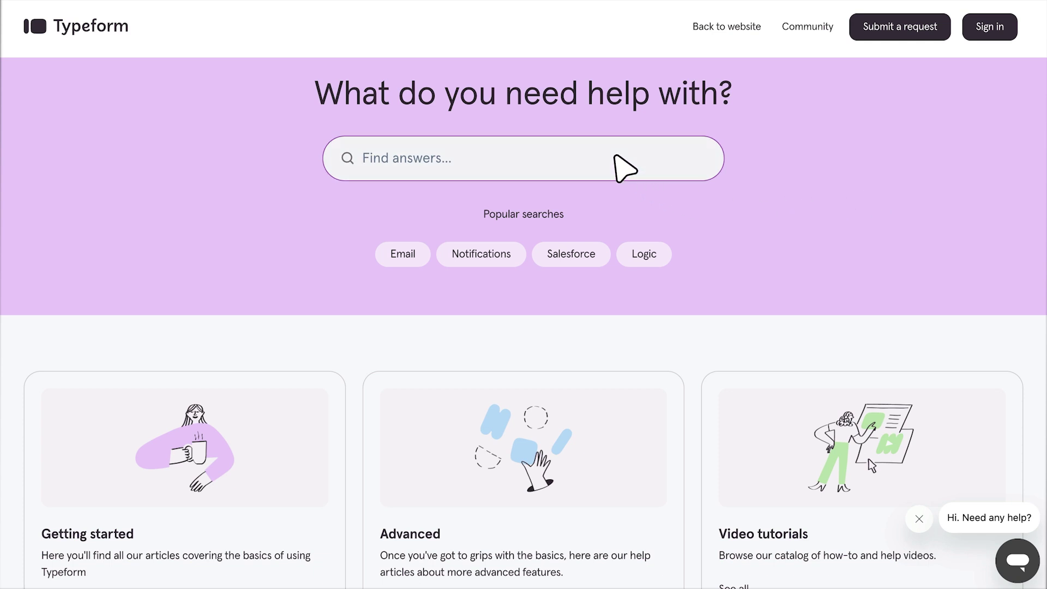
{"action": "type", "text": "variables"}
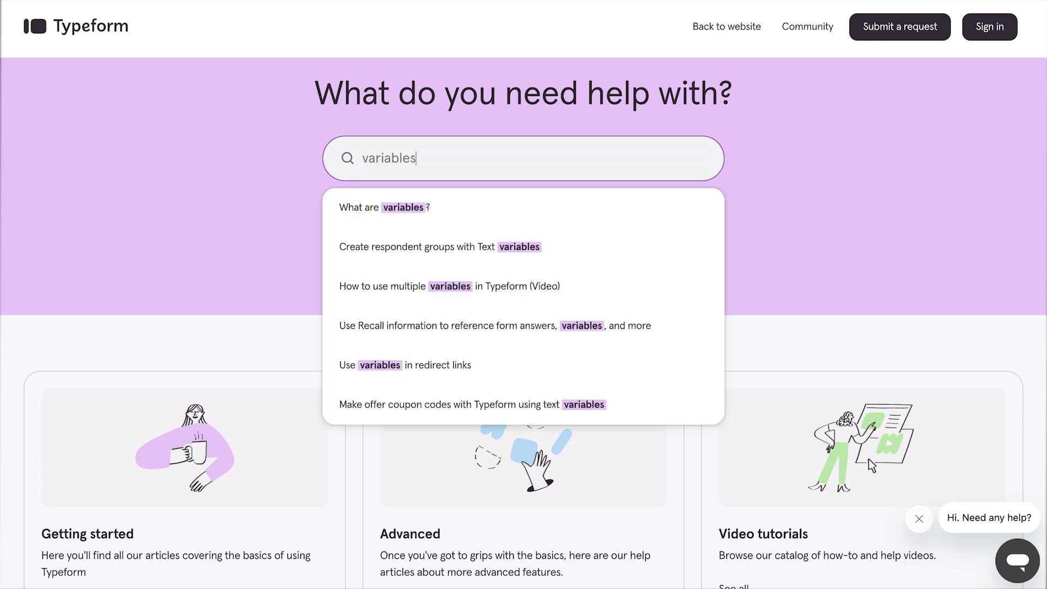